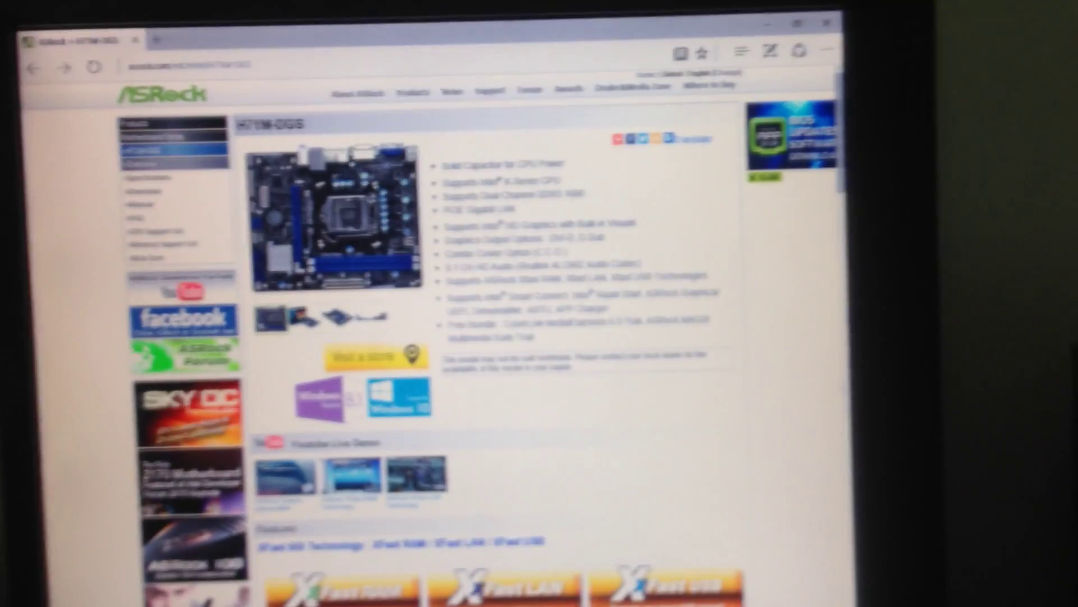
Step: Browse the H71M-DGS driver lists, returning from Windows 10 64bit to the operating system selection
key("super+d")
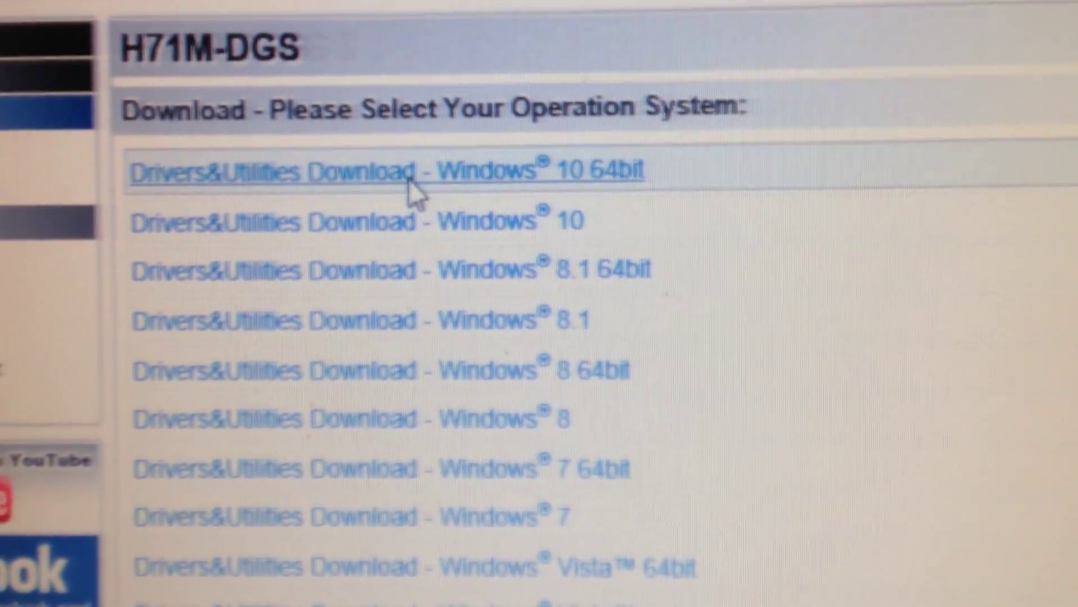
left_click(410, 173)
scroll(379, 252, "down", 10)
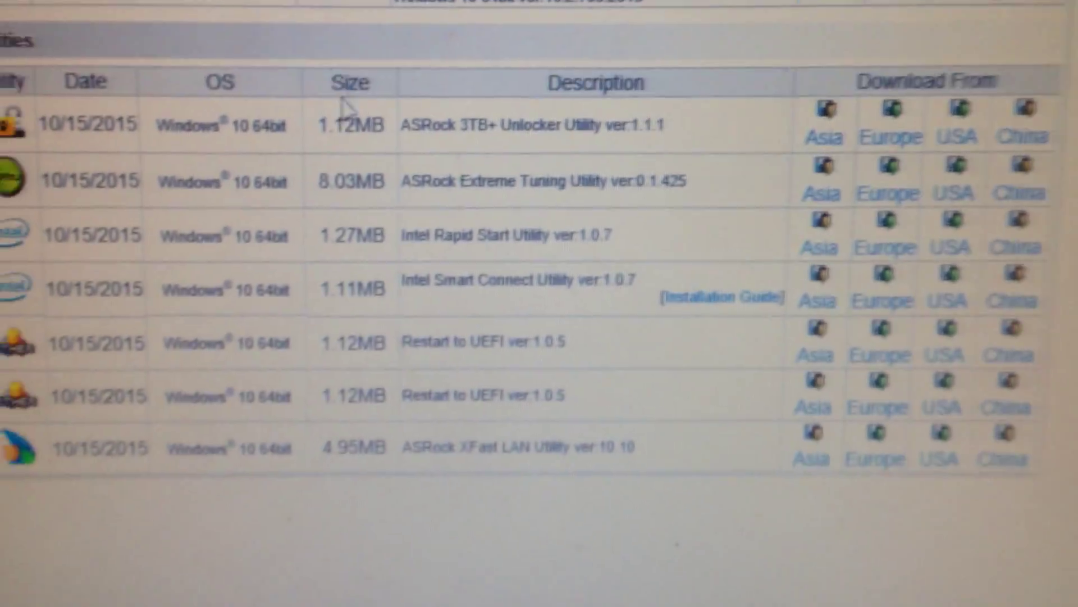
scroll(345, 105, "up", 2)
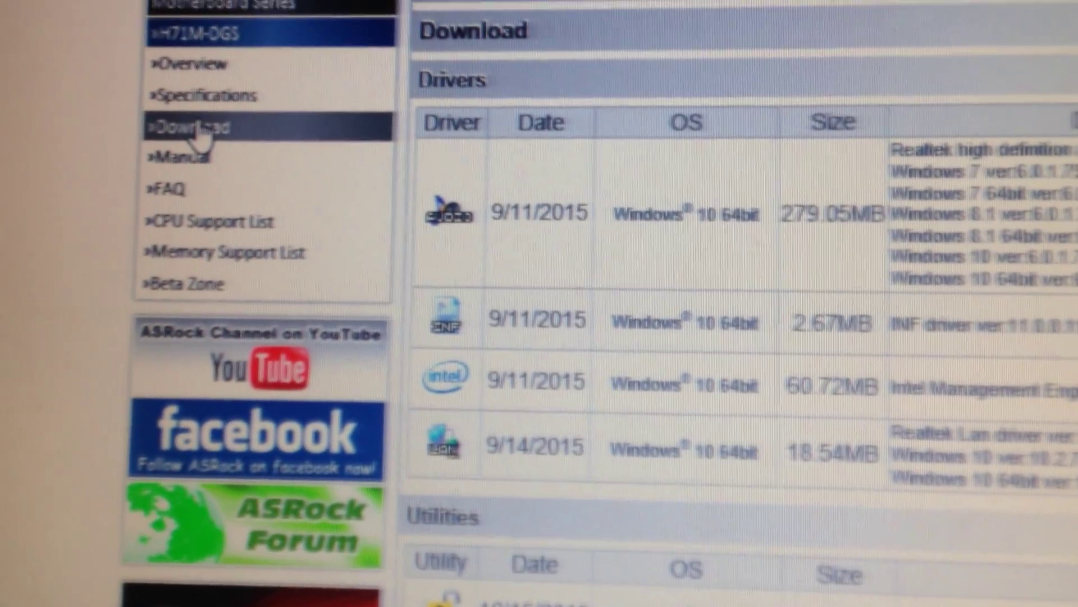
left_click(200, 135)
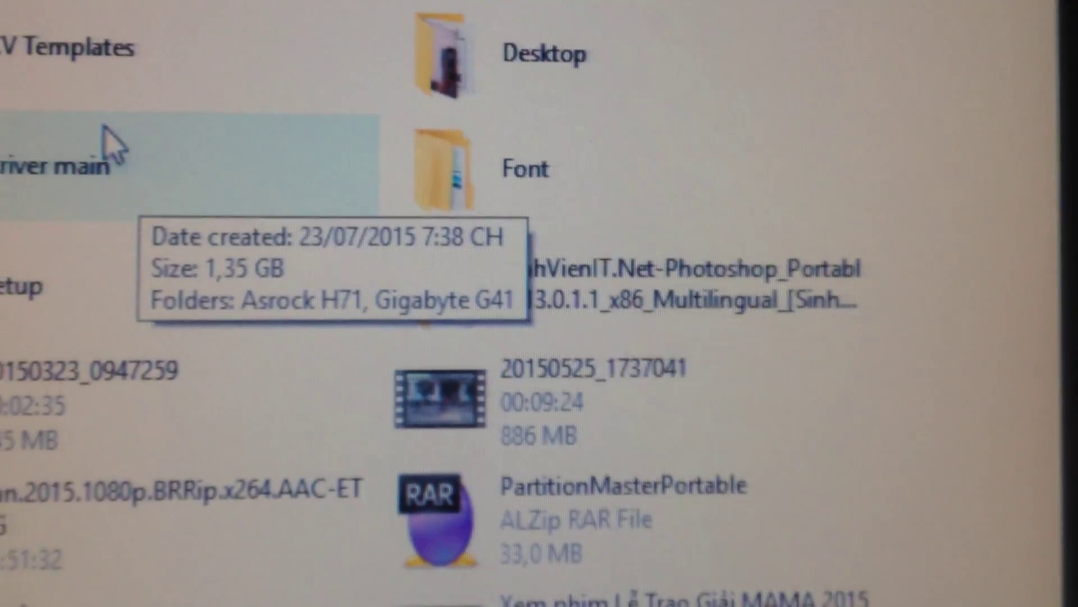
Step: Run Setup from Driver main > Asrock H71 > Windows 7 x64 > VGA(v15.28.6.64.2857)
double_click(105, 136)
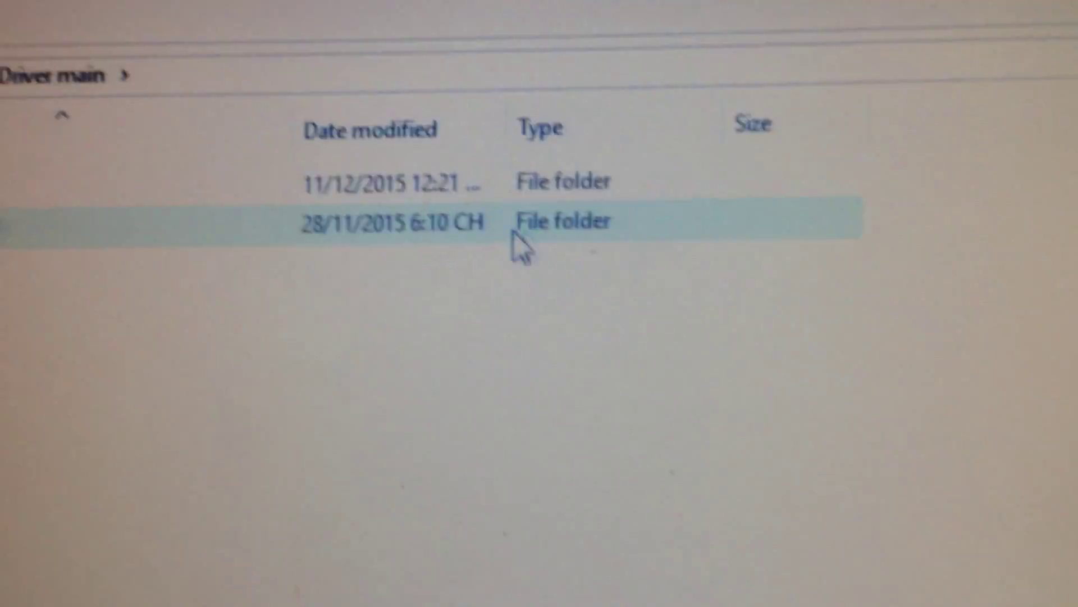
double_click(169, 196)
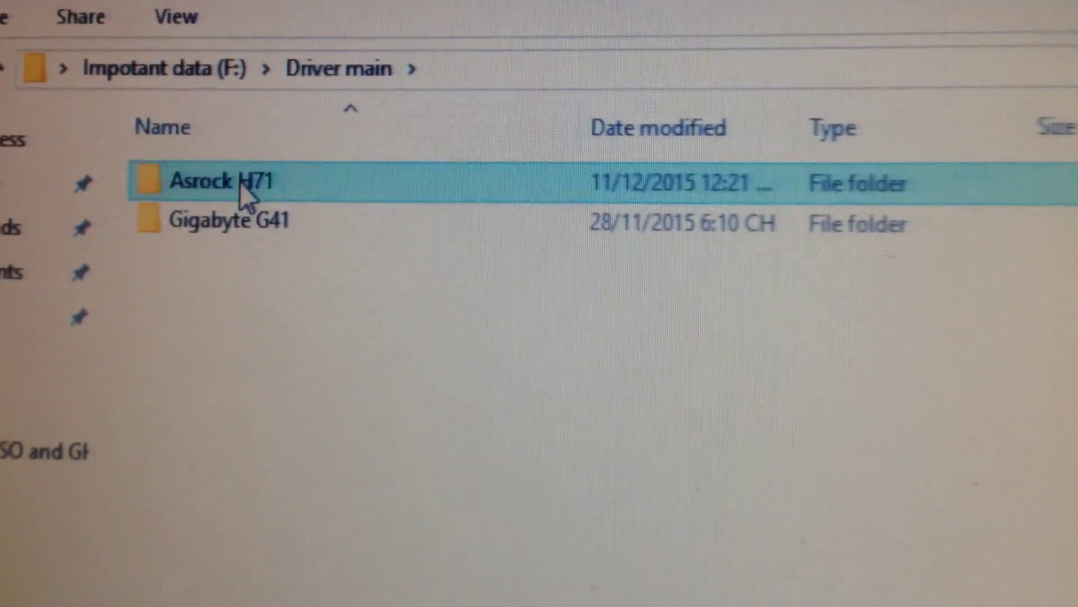
left_click(240, 190)
double_click(242, 147)
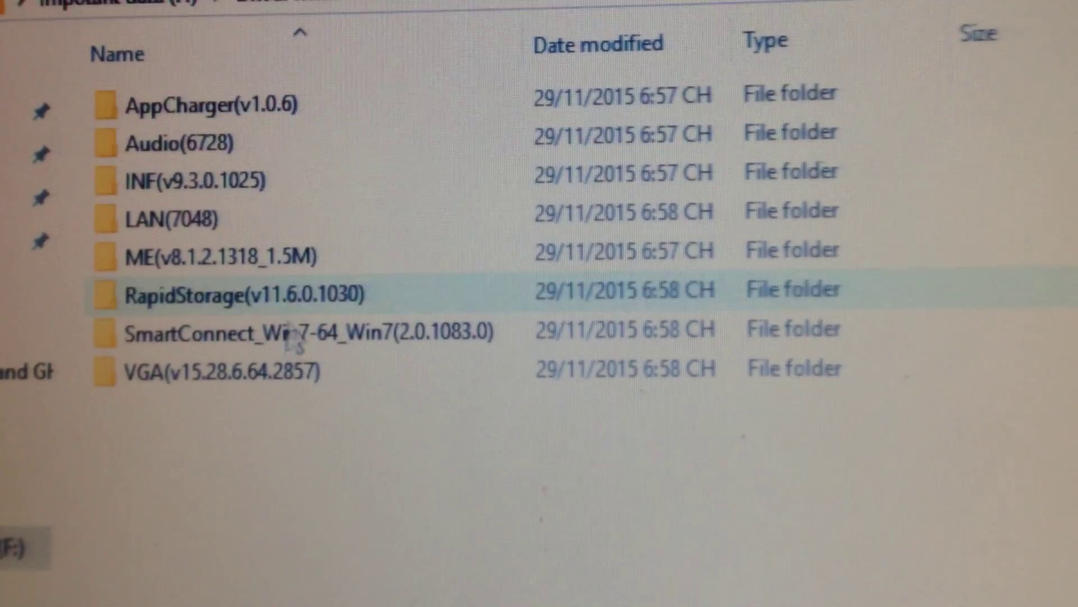
double_click(257, 344)
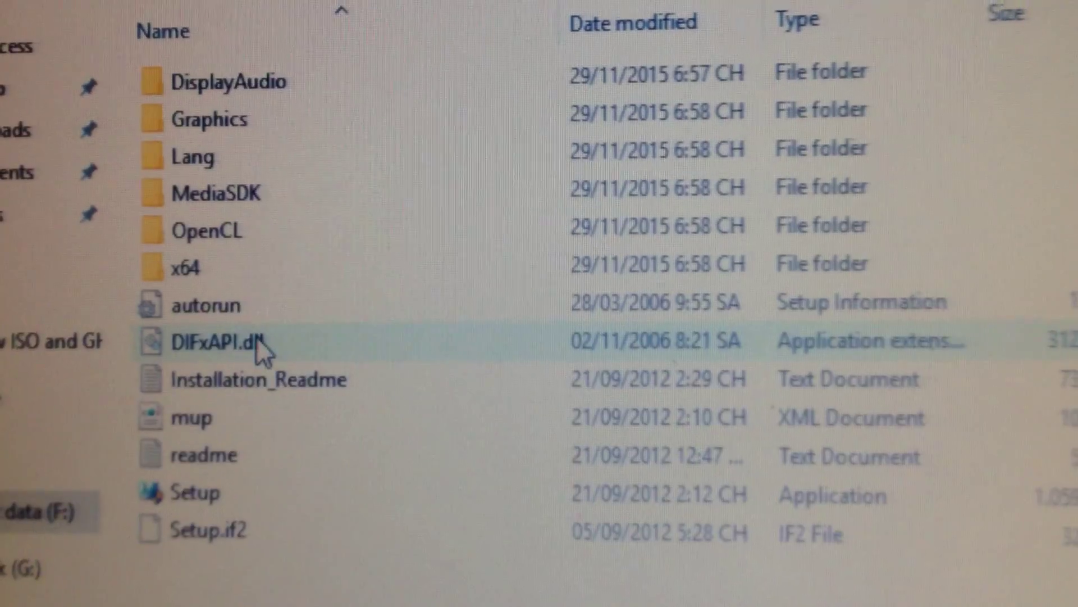
double_click(258, 444)
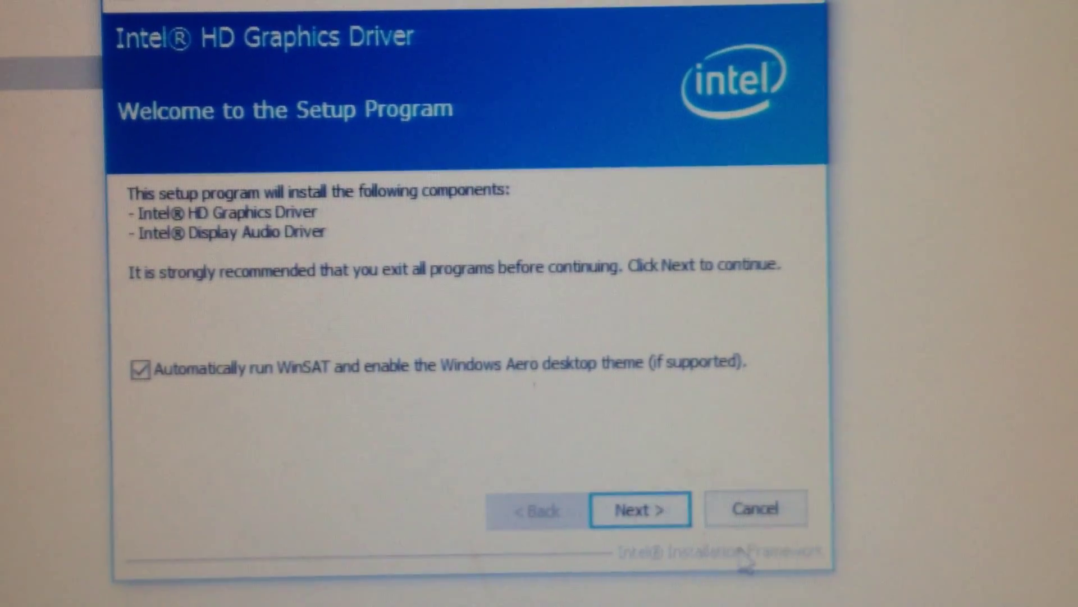
Step: Pass the welcome page and accept the Intel graphics driver license terms
left_click(681, 505)
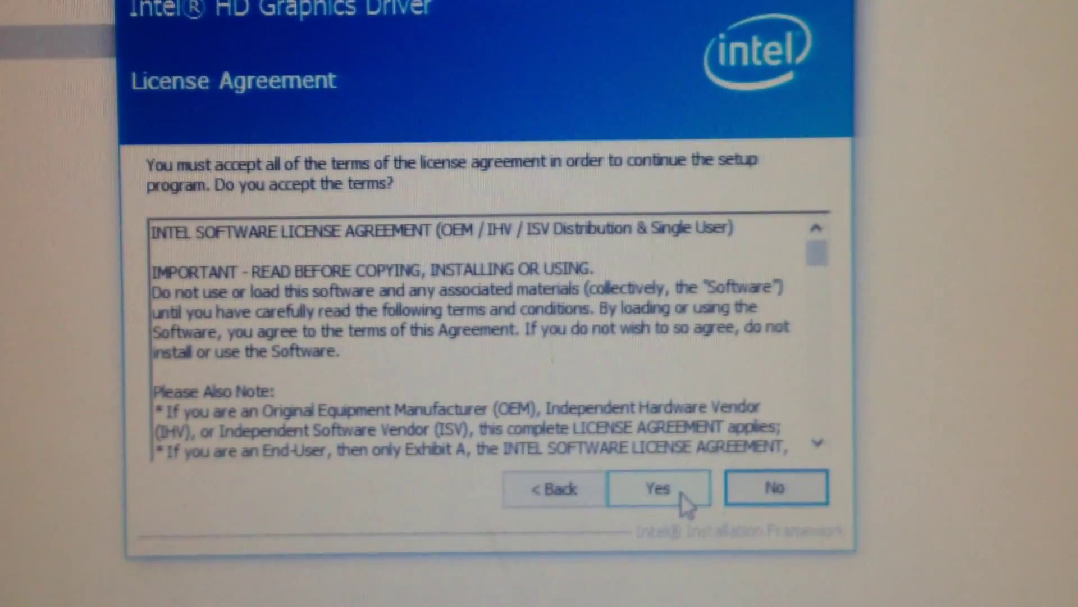
left_click(700, 496)
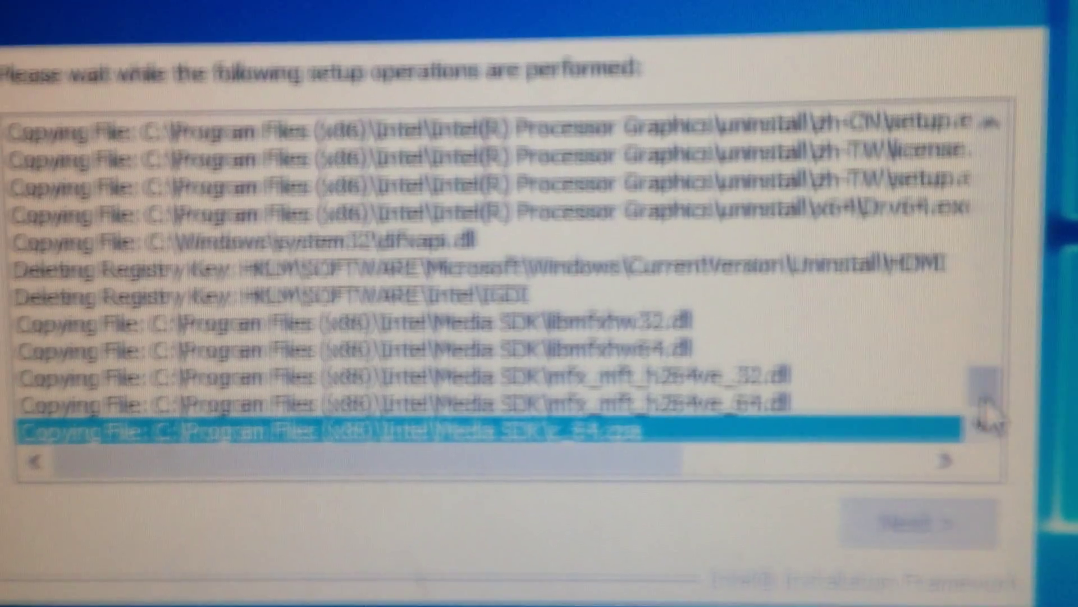
left_click_drag(970, 392, 971, 337)
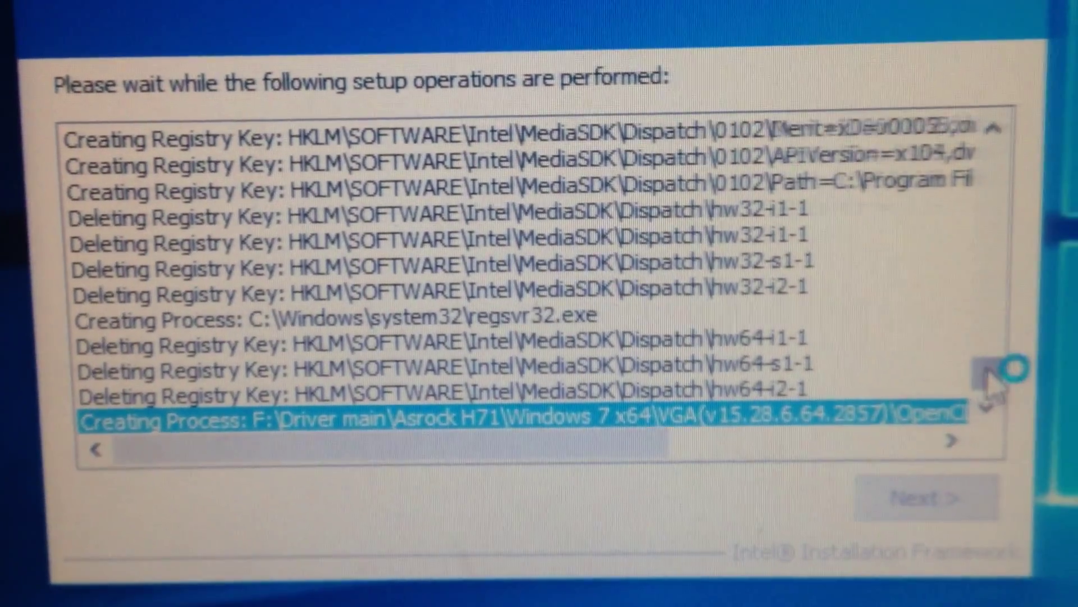
left_click_drag(1026, 375, 1039, 156)
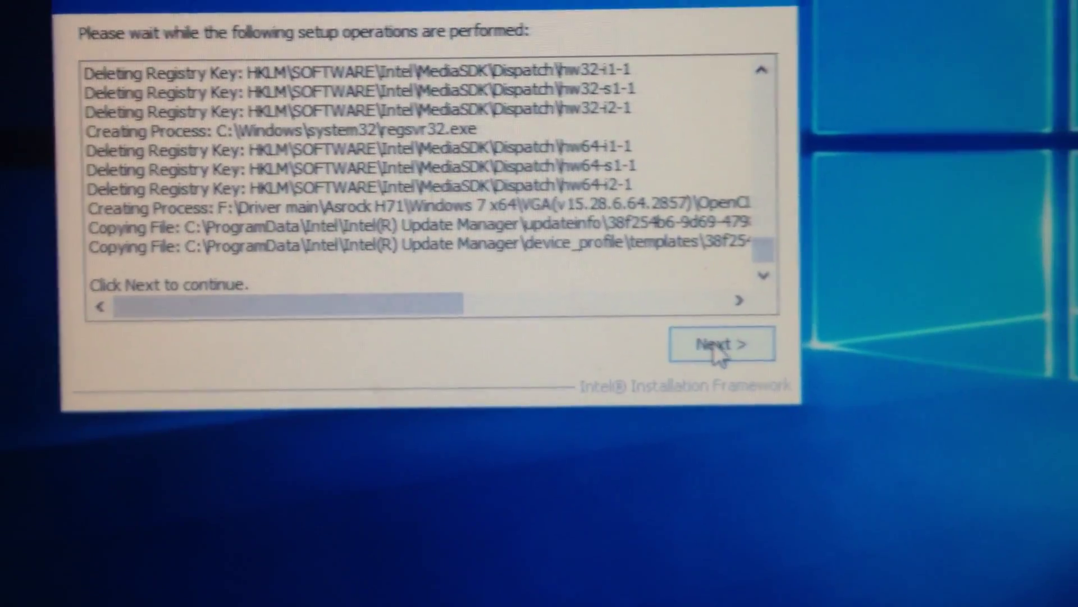
Step: Continue past the completed Setup Progress log once installation finishes
left_click(763, 310)
Step: Choose 'No, I will restart this computer later' and finish the installer
left_click(274, 168)
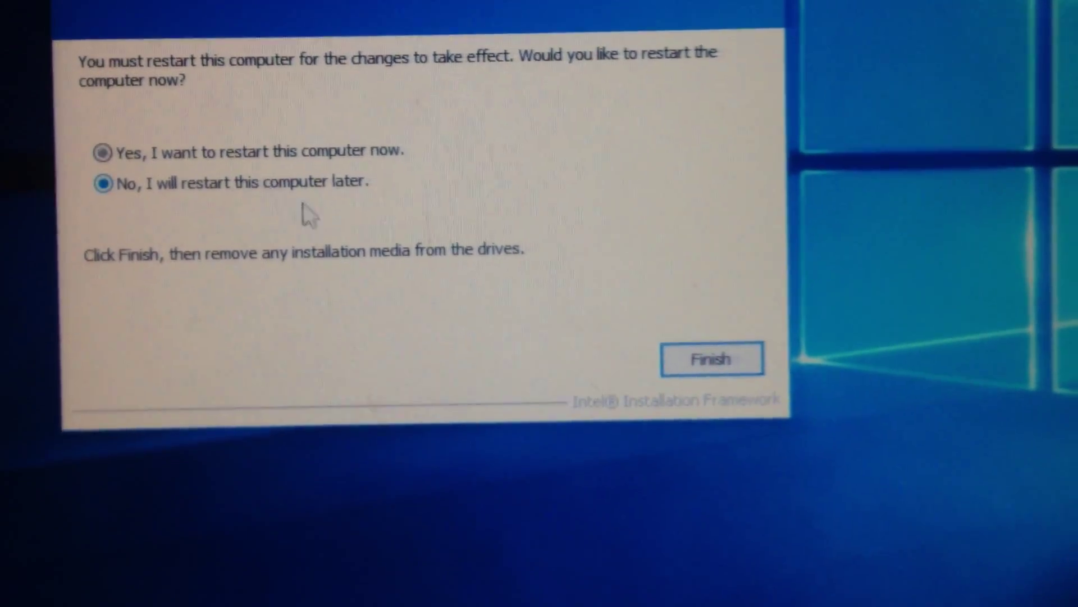
left_click(713, 370)
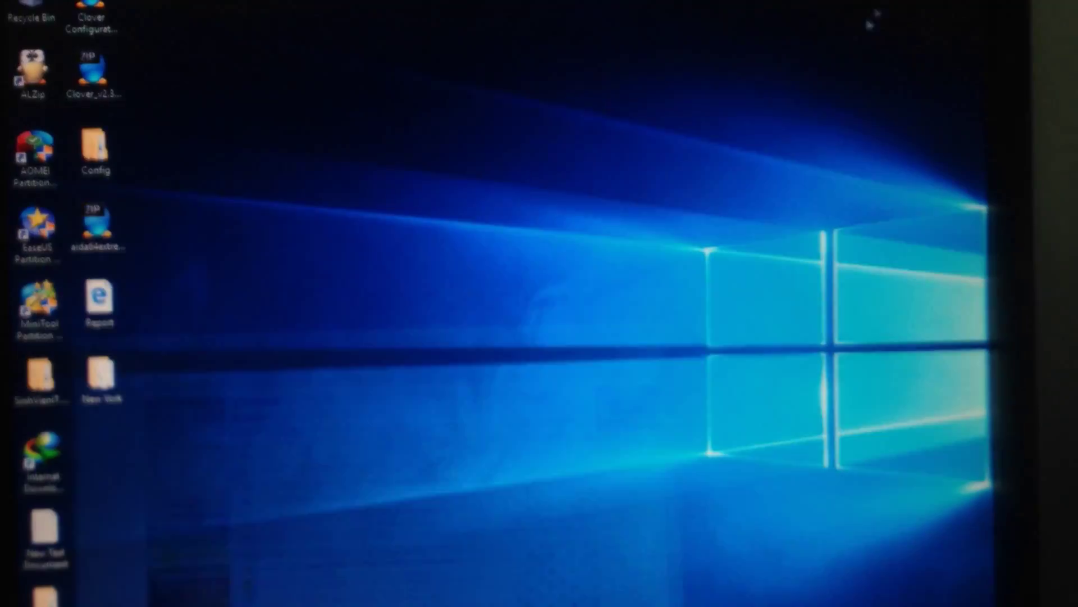
left_click(317, 188)
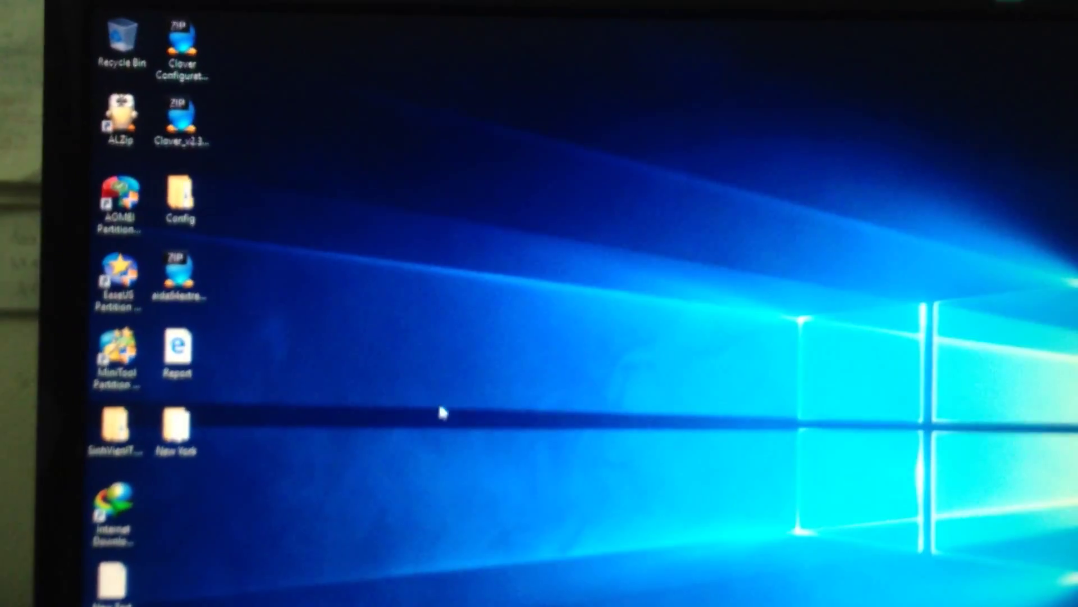